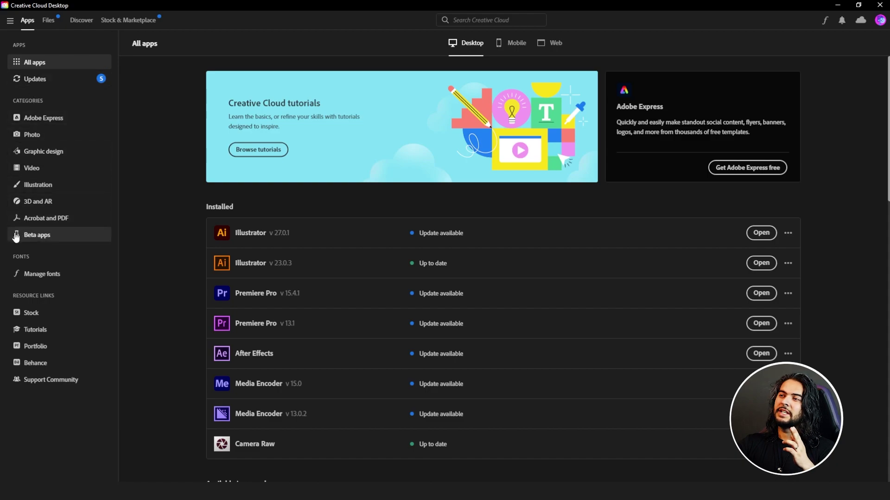
Launch Photoshop (Beta) from the Beta apps list in Creative Cloud Desktop.
{"action": "left_click", "coordinate": [37, 234]}
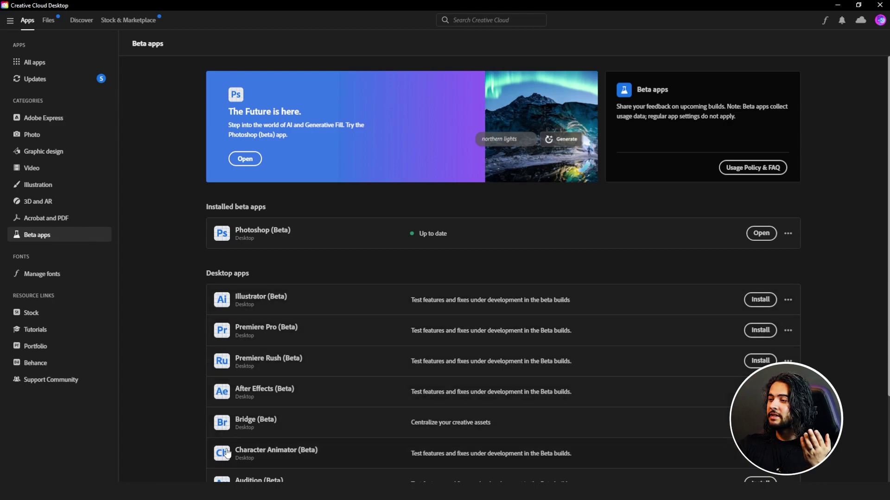
{"action": "scroll", "coordinate": [304, 436], "scroll_direction": "down", "scroll_amount": 2}
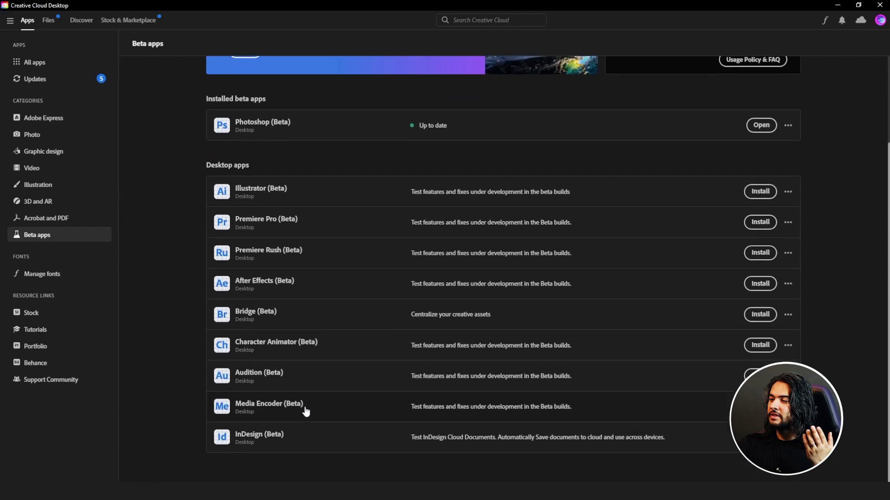
{"action": "scroll", "coordinate": [212, 390], "scroll_direction": "up", "scroll_amount": 2}
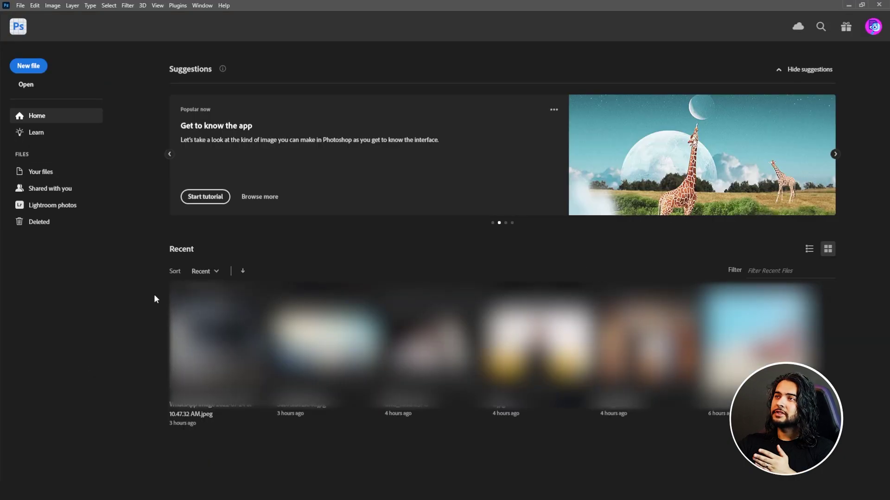
Create a blank 1920×1080 document and marquee-select the entire canvas.
{"action": "left_click", "coordinate": [28, 66]}
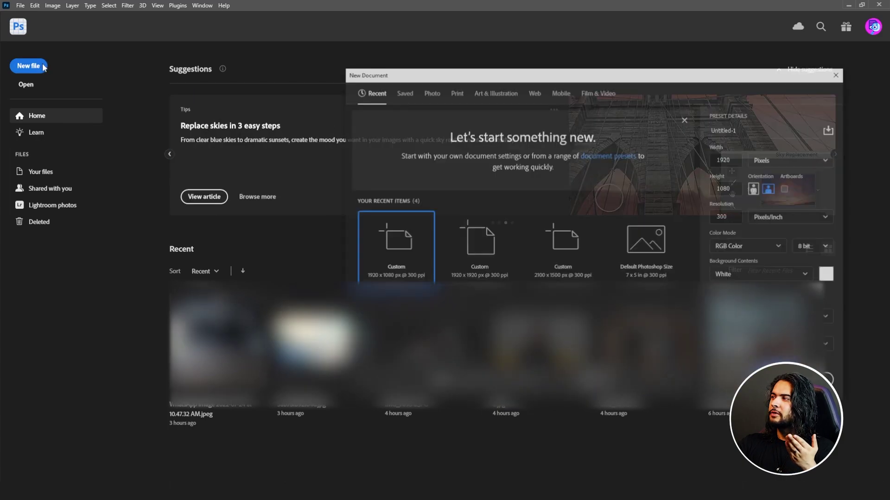
{"action": "left_click", "coordinate": [806, 381]}
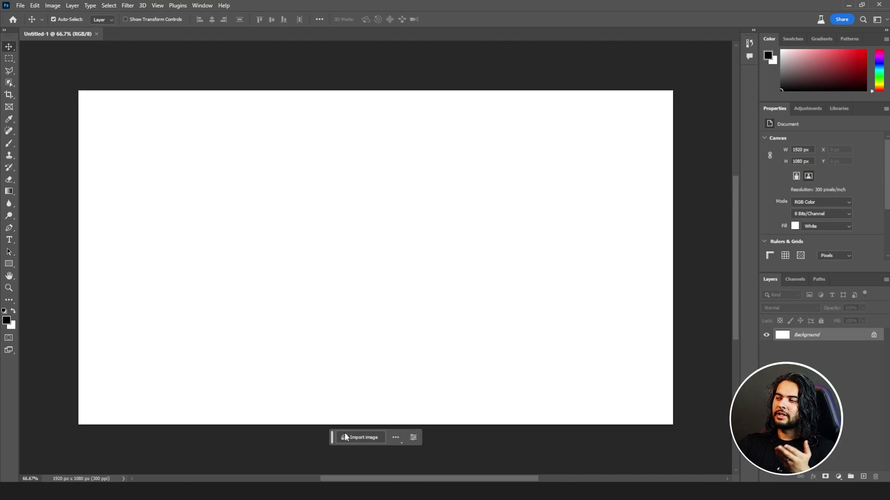
{"action": "left_click", "coordinate": [9, 58]}
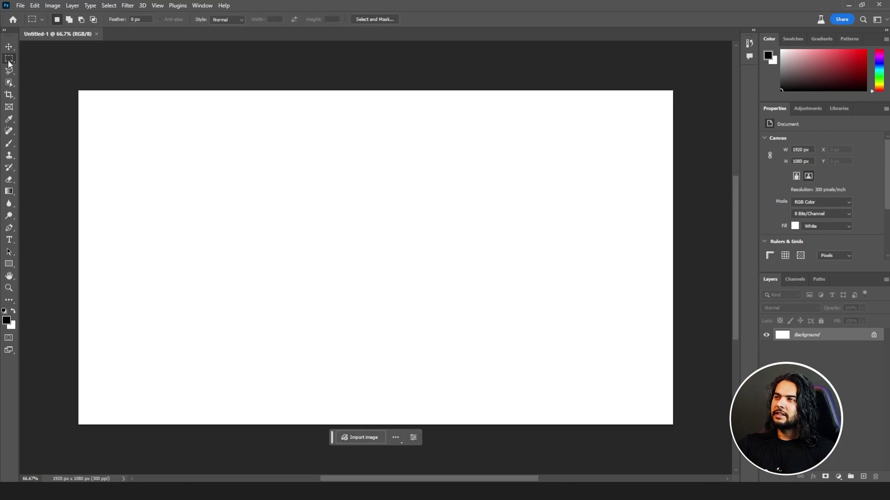
{"action": "left_click", "coordinate": [8, 72]}
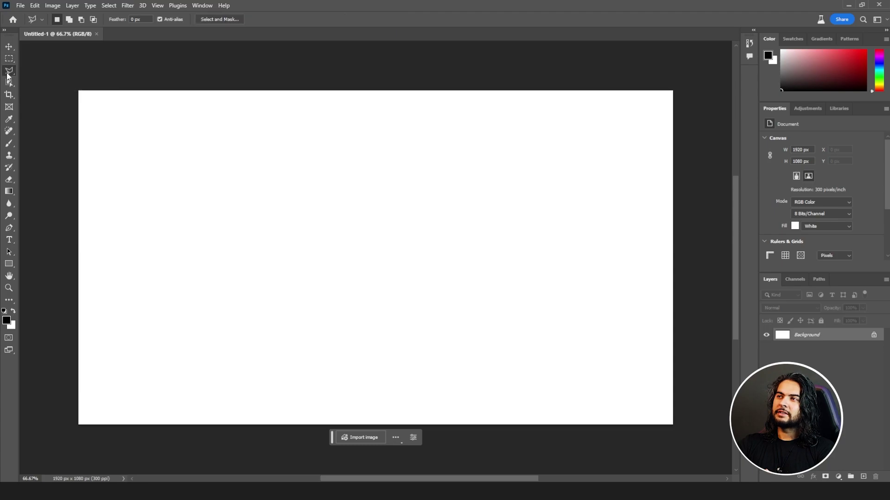
{"action": "left_click", "coordinate": [8, 58]}
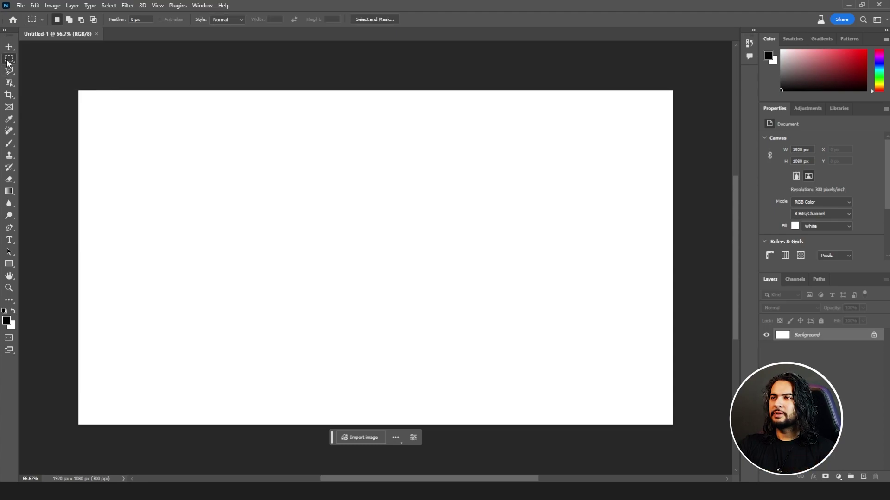
{"action": "left_click_drag", "start_coordinate": [66, 78], "coordinate": [723, 435]}
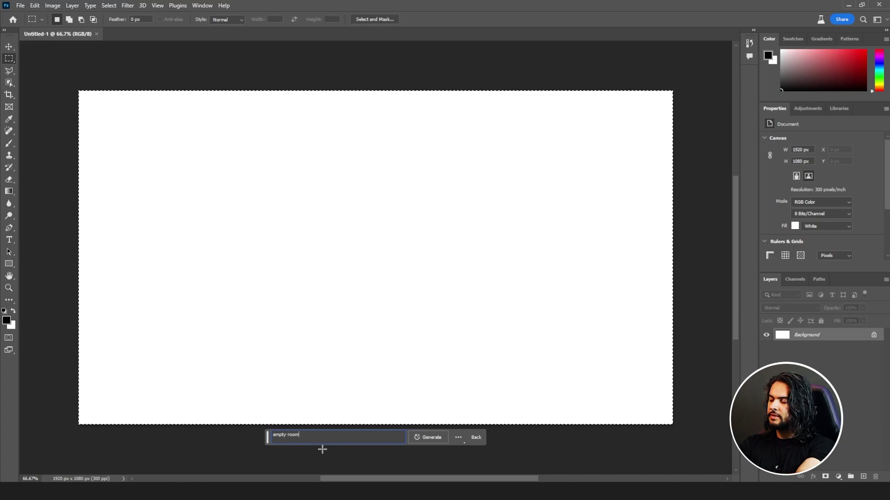
Write the Generative Fill prompt 'empty room with two windows one open door at night'.
{"action": "type", "text": "with"}
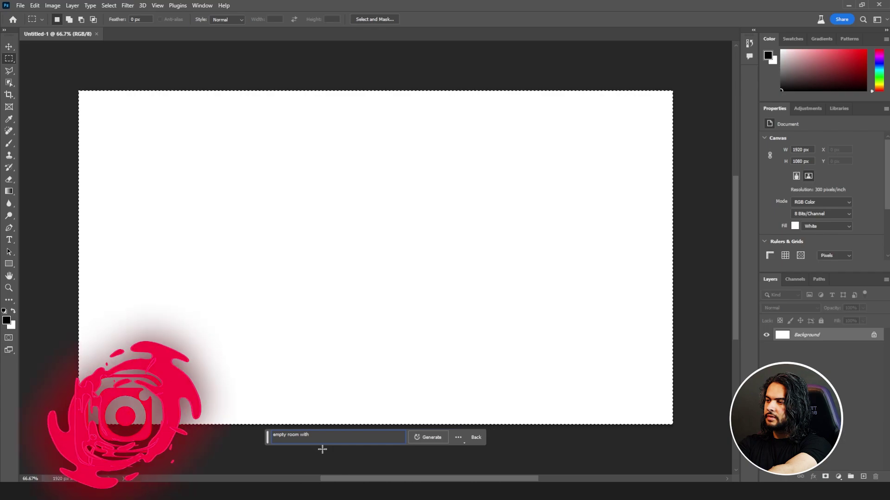
{"action": "type", "text": "two window"}
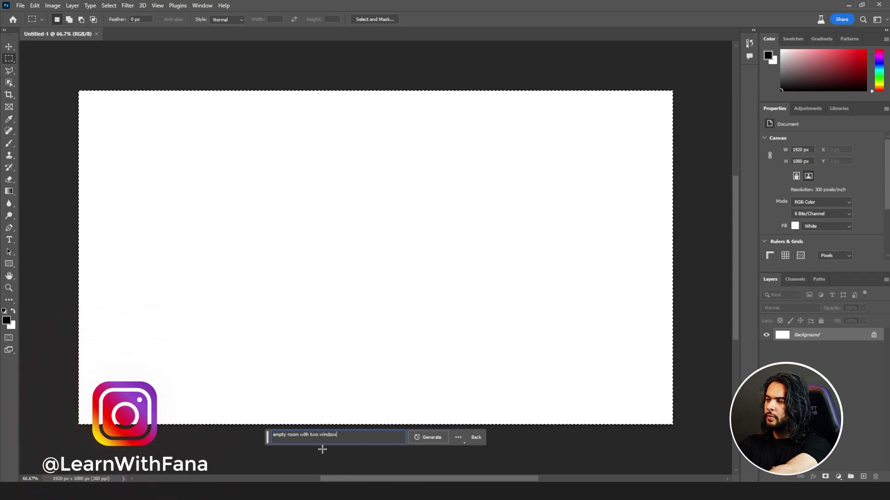
{"action": "type", "text": "s o"}
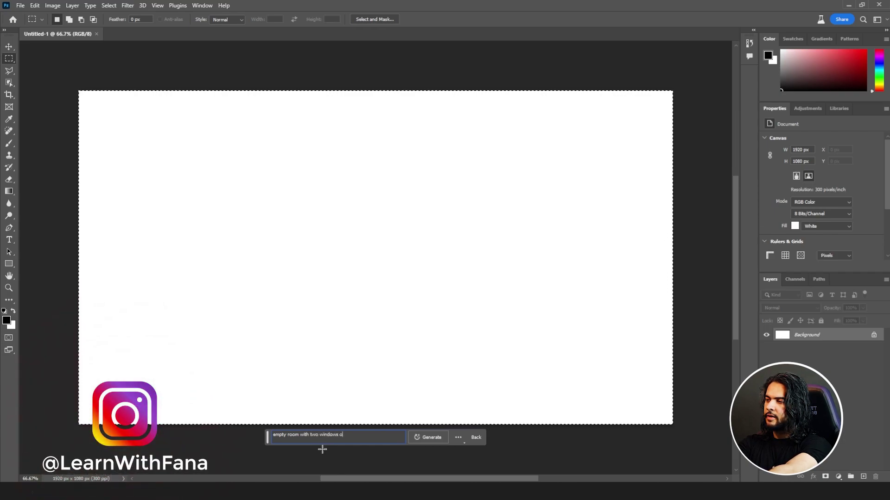
{"action": "type", "text": "ne open door"}
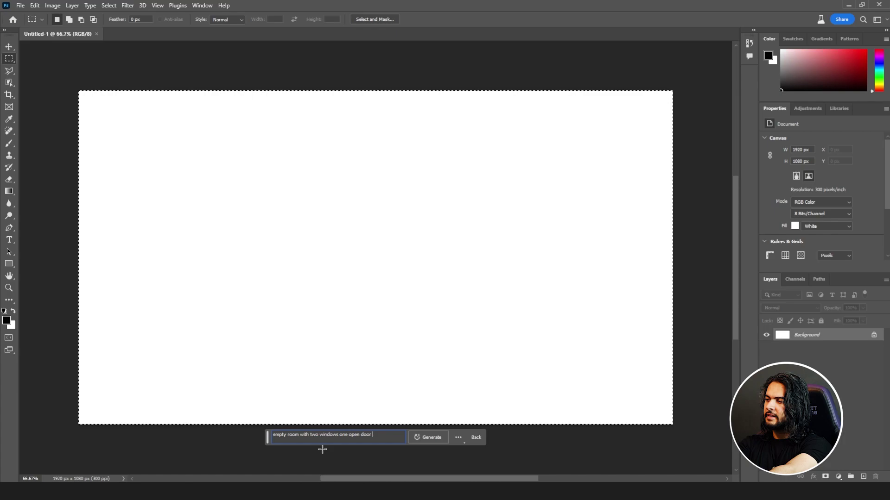
{"action": "type", "text": "at n"}
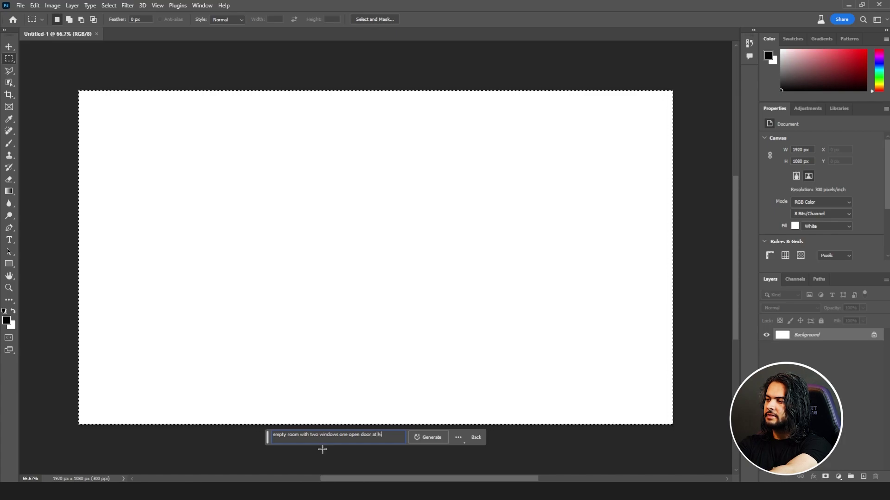
{"action": "type", "text": "ight"}
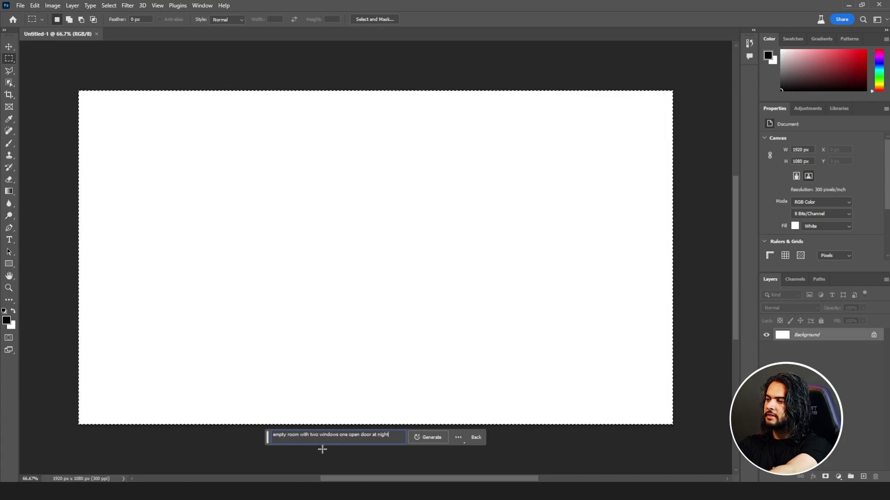
Generate the empty room and step through to variation 3/3 with tall windows.
{"action": "left_click", "coordinate": [431, 439]}
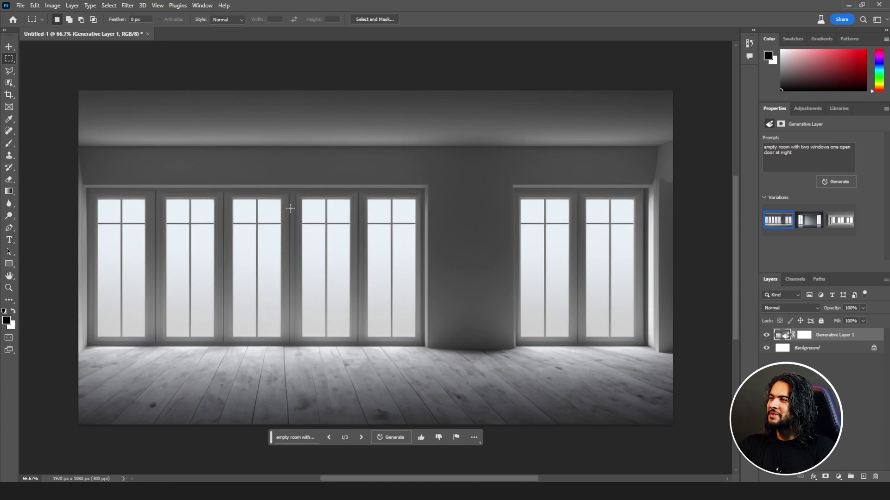
{"action": "left_click", "coordinate": [299, 438]}
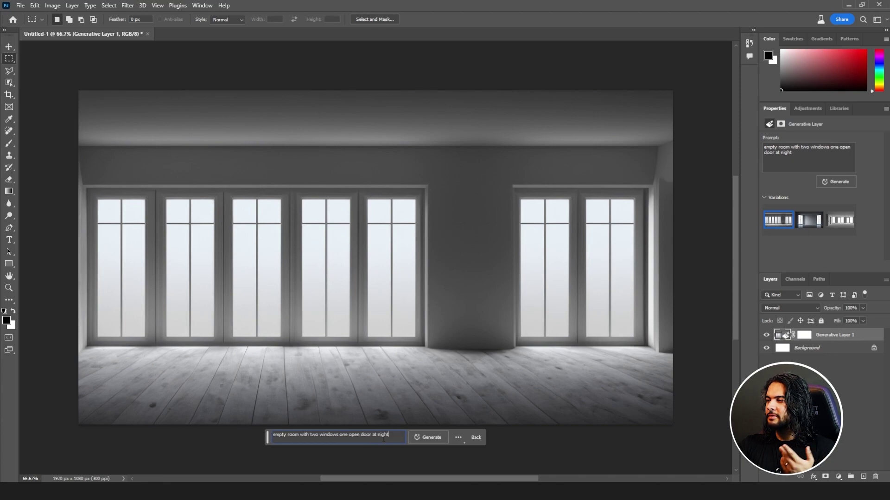
{"action": "left_click", "coordinate": [458, 438]}
{"action": "key", "text": "Escape"}
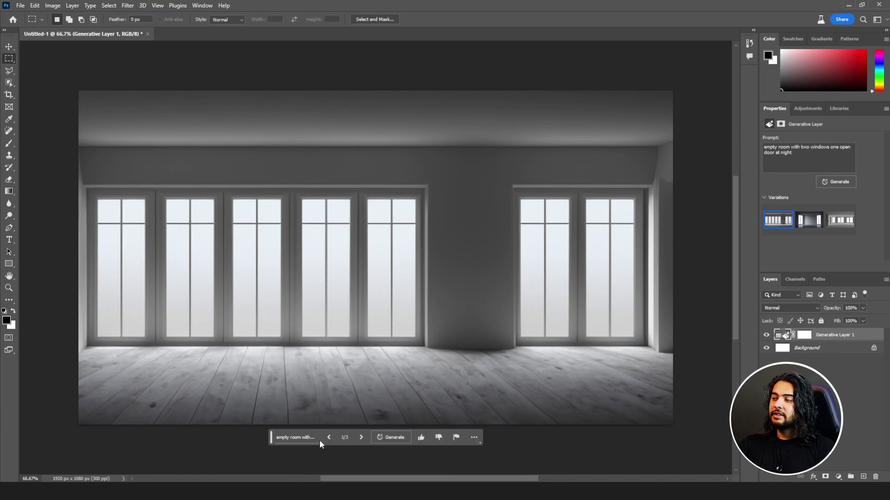
{"action": "left_click", "coordinate": [362, 437]}
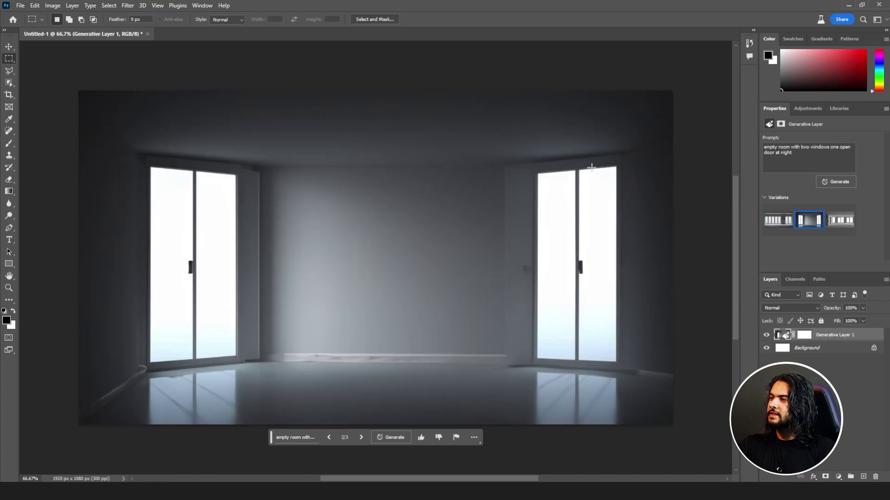
{"action": "left_click", "coordinate": [362, 437]}
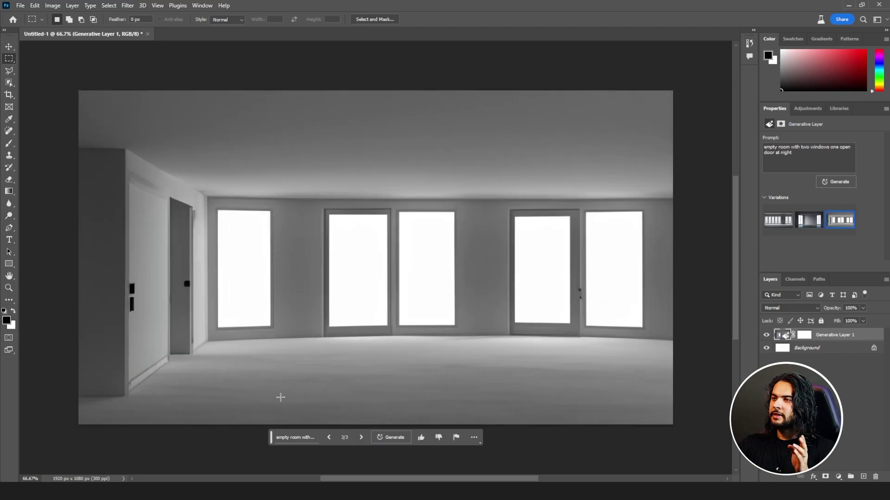
Select a floor patch by the right windows and generate a dining table with vases.
{"action": "left_click", "coordinate": [397, 292]}
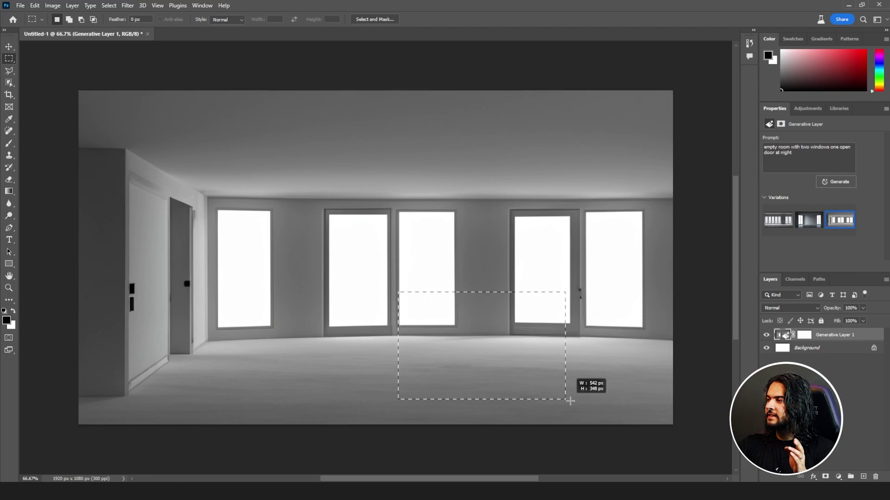
{"action": "mouse_move", "coordinate": [570, 401]}
{"action": "left_mouse_down"}
{"action": "mouse_move", "coordinate": [612, 407]}
{"action": "mouse_move", "coordinate": [578, 414]}
{"action": "left_mouse_up"}
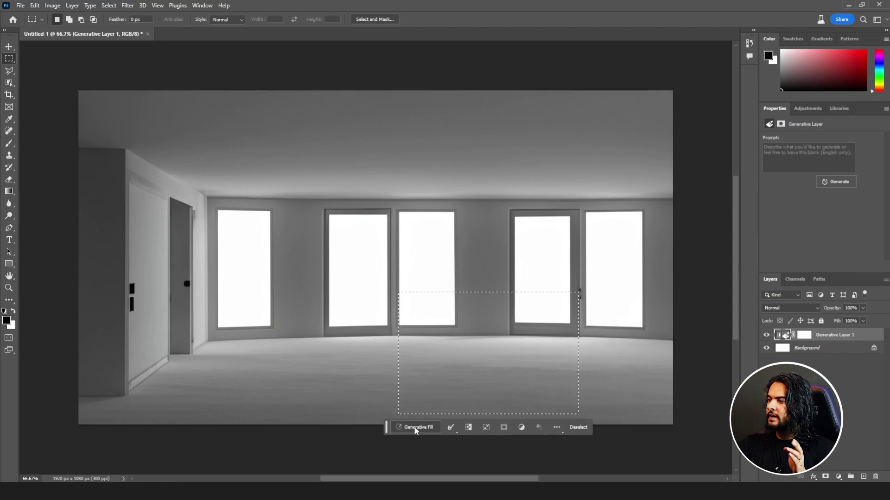
{"action": "left_click", "coordinate": [415, 429]}
{"action": "type", "text": "dining table with a vas and red flowers in th"}
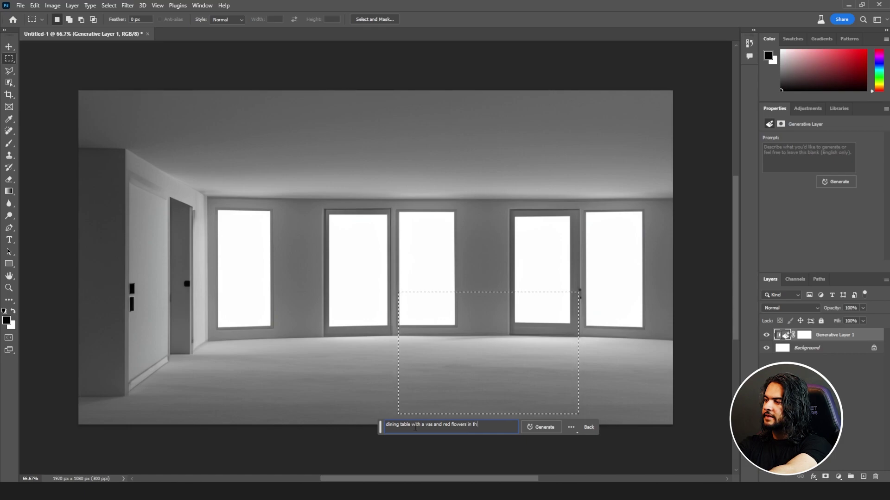
{"action": "key", "text": "BackSpace"}
{"action": "key", "text": "BackSpace"}
{"action": "type", "text": "vas"}
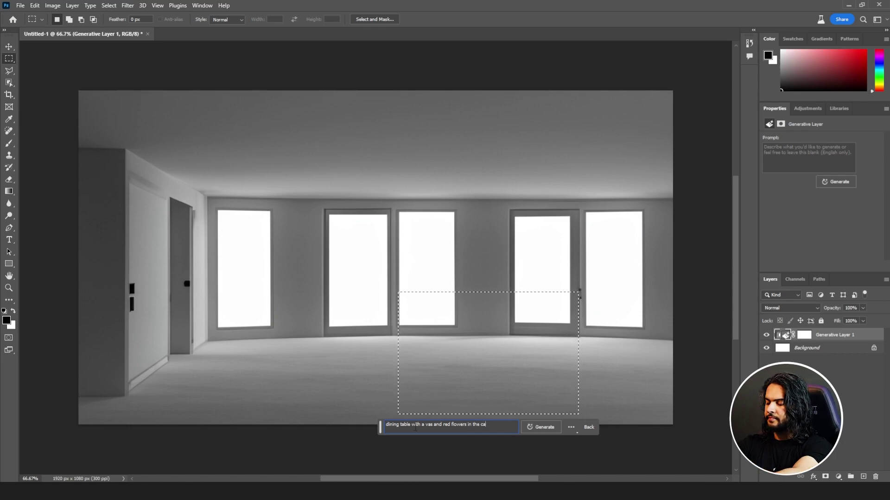
{"action": "left_click", "coordinate": [533, 426]}
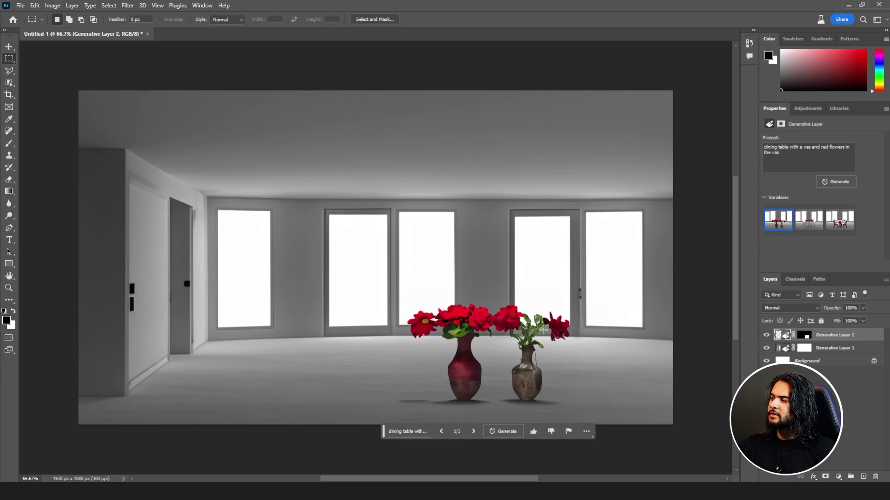
Compare the table variations and keep 2/3, the round white table with red flowers.
{"action": "left_click", "coordinate": [473, 433]}
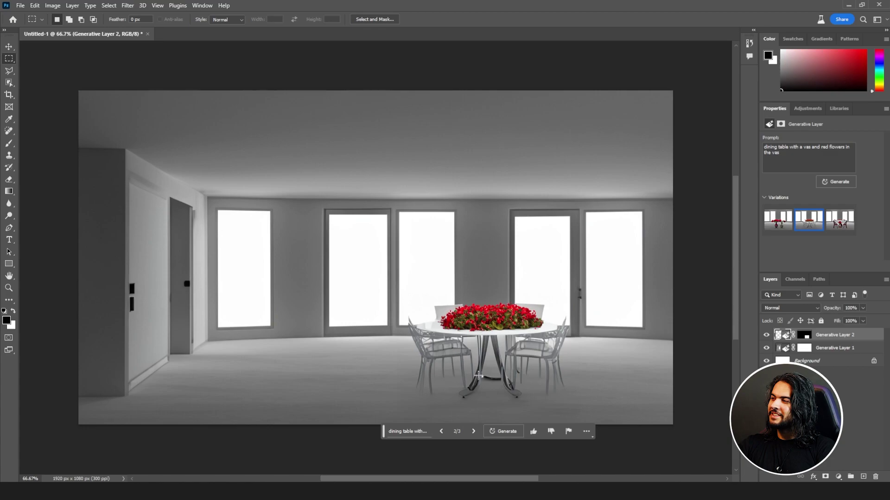
{"action": "left_click", "coordinate": [473, 432]}
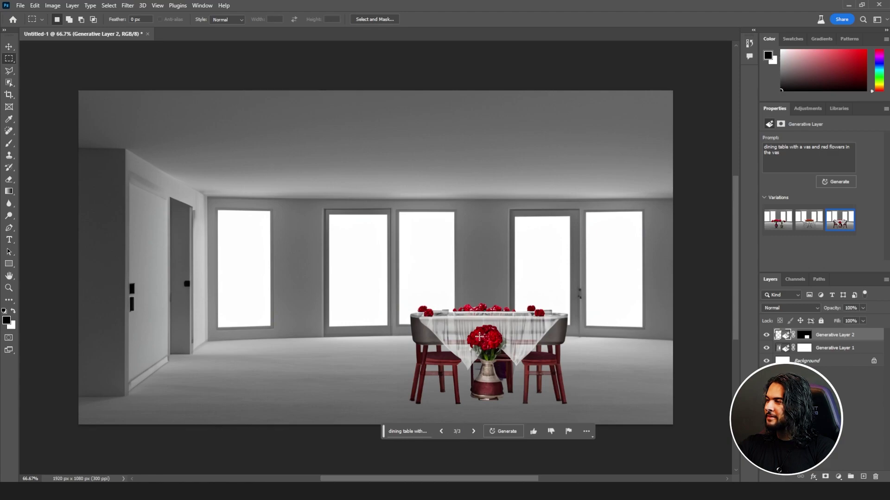
{"action": "left_click", "coordinate": [441, 432]}
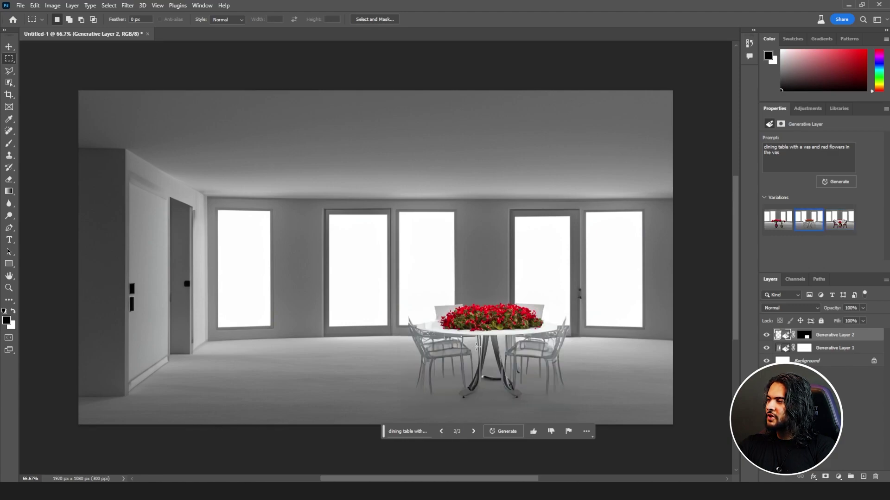
Select the ceiling, generate 'lights', and keep variation 2/3, the oval fixture.
{"action": "left_click_drag", "start_coordinate": [191, 95], "coordinate": [662, 179]}
{"action": "left_click", "coordinate": [354, 191]}
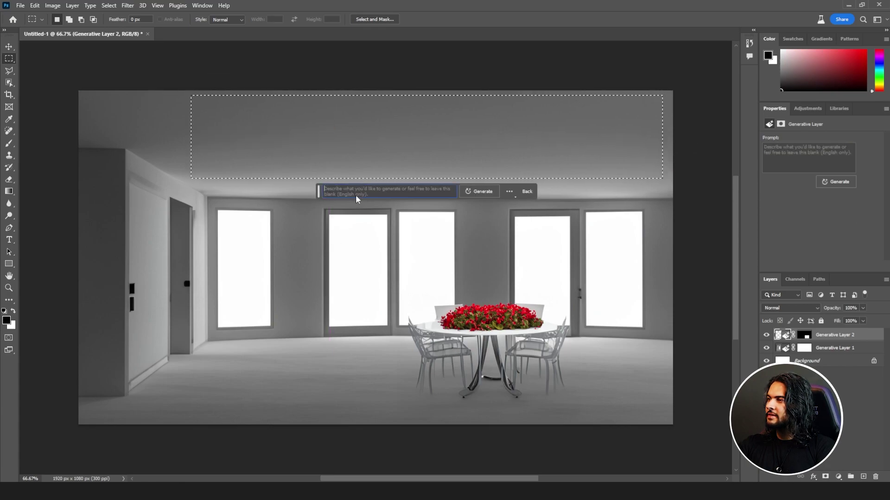
{"action": "type", "text": "lights"}
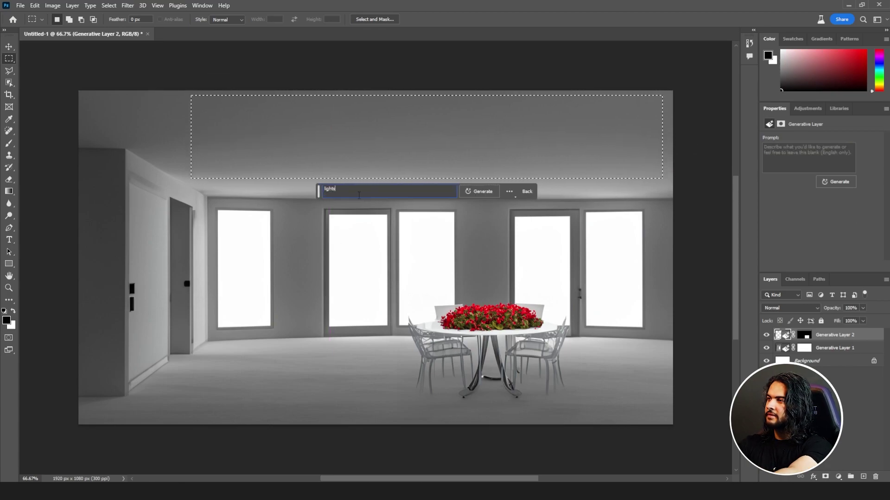
{"action": "left_click", "coordinate": [470, 190]}
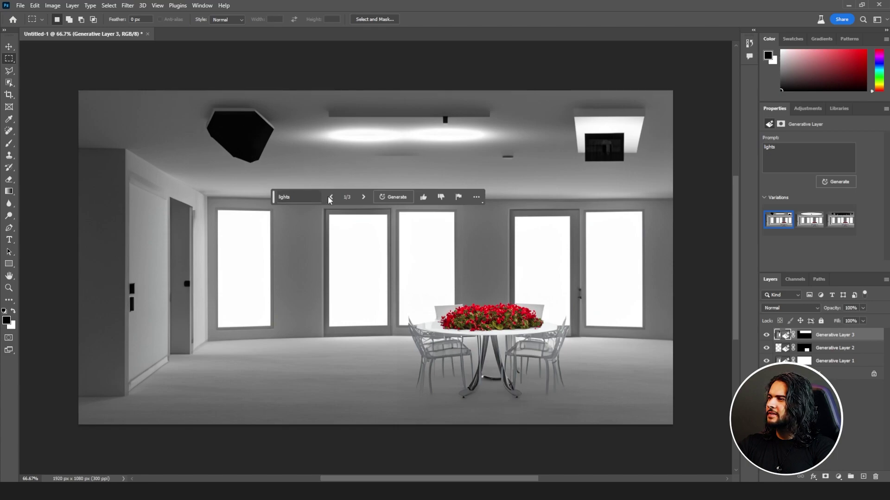
{"action": "left_click", "coordinate": [363, 197]}
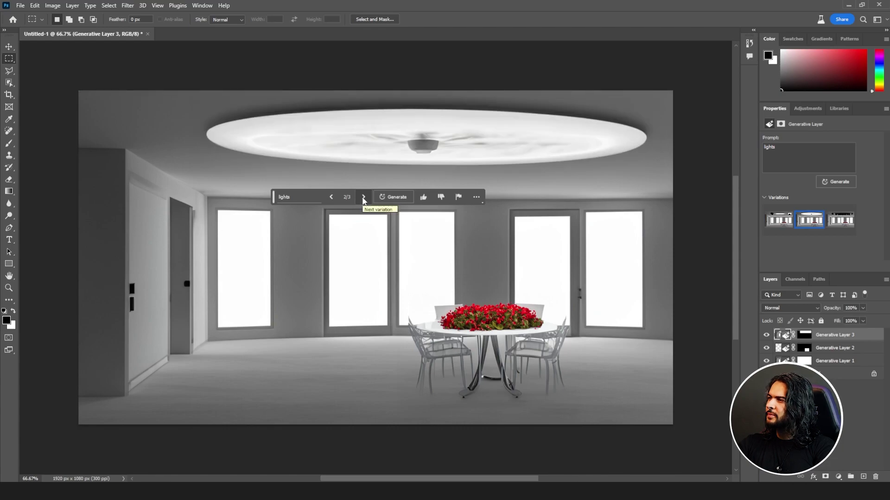
{"action": "left_click", "coordinate": [363, 197]}
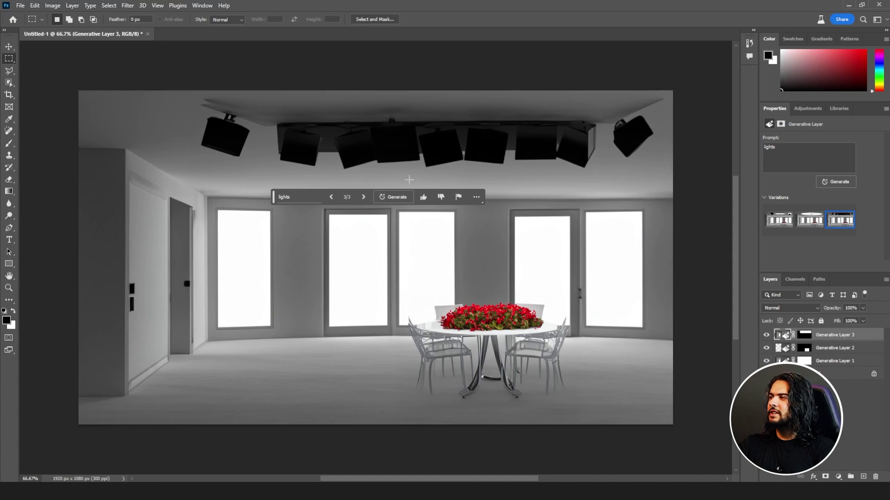
{"action": "left_click", "coordinate": [332, 197]}
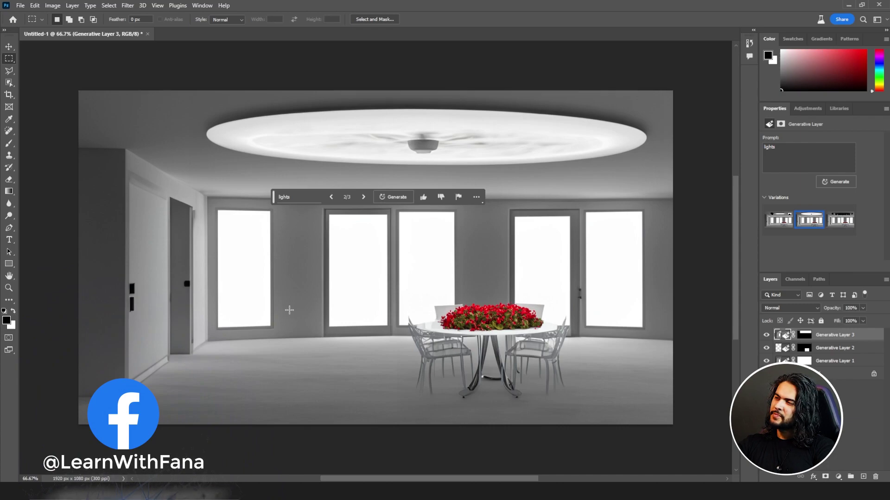
Select an area on the left wall, generate 'workstation', and choose variation 3/3.
{"action": "left_click_drag", "start_coordinate": [206, 278], "coordinate": [348, 362]}
{"action": "left_click_drag", "start_coordinate": [295, 312], "coordinate": [295, 300]}
{"action": "left_click", "coordinate": [223, 365]}
{"action": "type", "text": "workstation"}
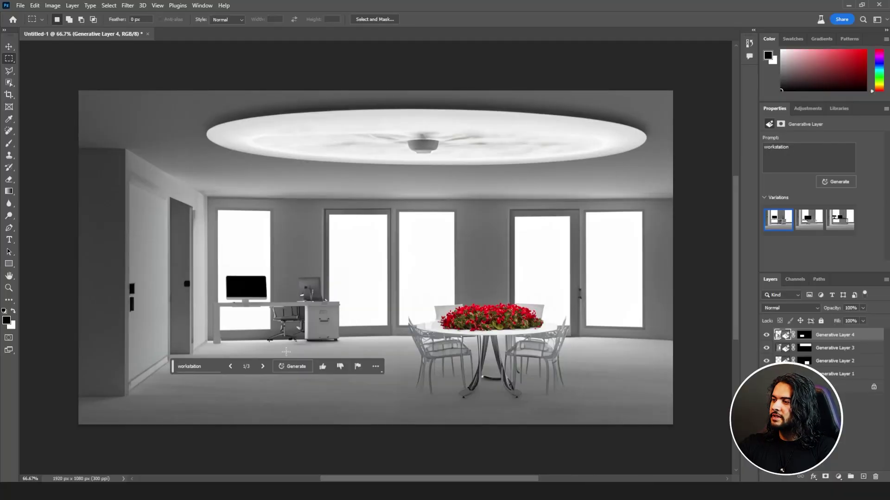
{"action": "left_click", "coordinate": [263, 366]}
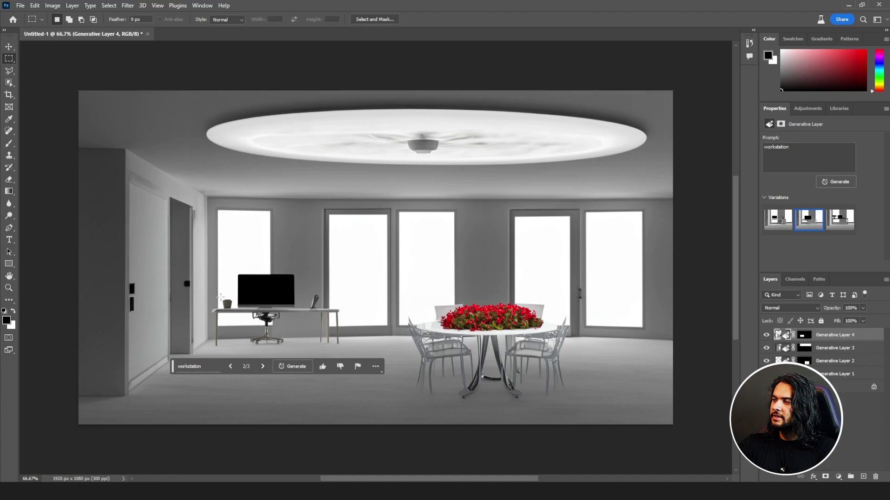
{"action": "left_click", "coordinate": [263, 370]}
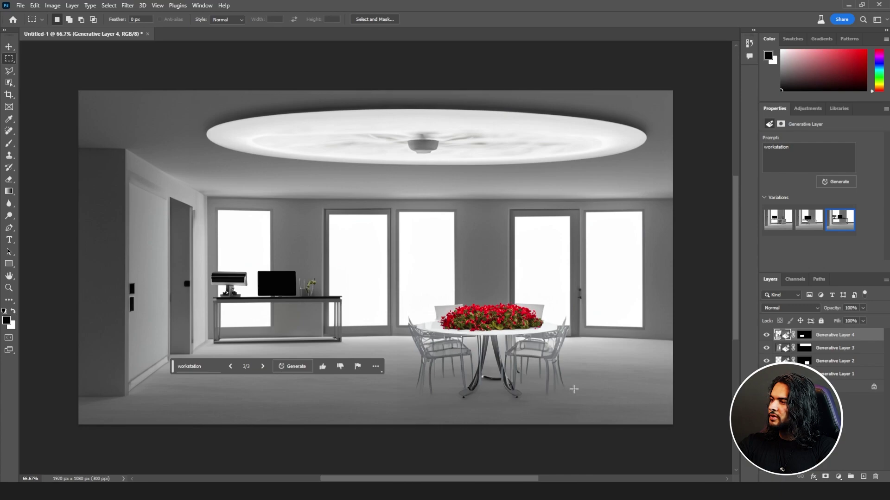
Lasso the floor and fill it with 'dark wooden tiles', browsing to the third variation.
{"action": "left_click", "coordinate": [8, 71]}
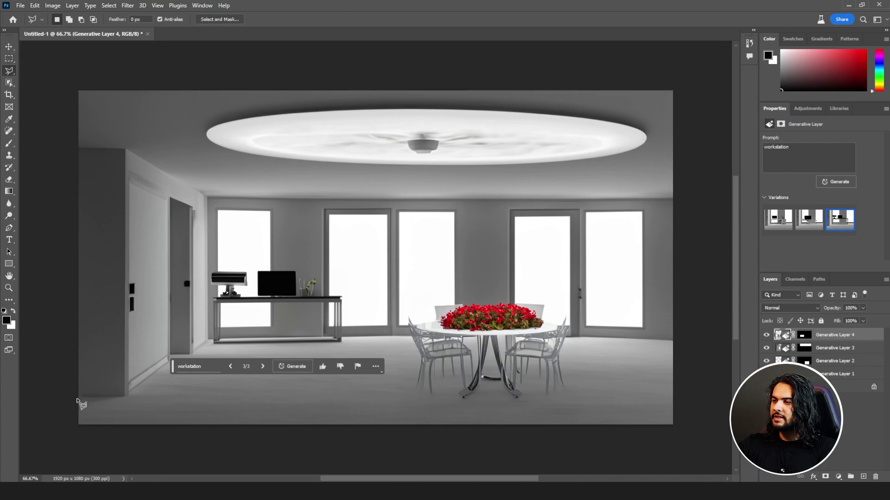
{"action": "mouse_move", "coordinate": [77, 401]}
{"action": "left_mouse_down"}
{"action": "mouse_move", "coordinate": [132, 394]}
{"action": "mouse_move", "coordinate": [205, 341]}
{"action": "mouse_move", "coordinate": [704, 344]}
{"action": "mouse_move", "coordinate": [684, 433]}
{"action": "mouse_move", "coordinate": [74, 407]}
{"action": "mouse_move", "coordinate": [78, 401]}
{"action": "left_mouse_up"}
{"action": "left_click", "coordinate": [436, 457]}
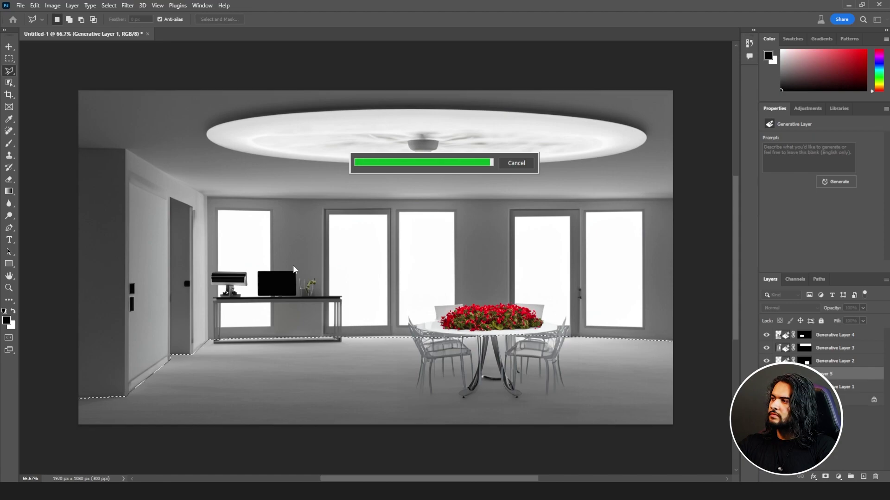
{"action": "left_click", "coordinate": [358, 451]}
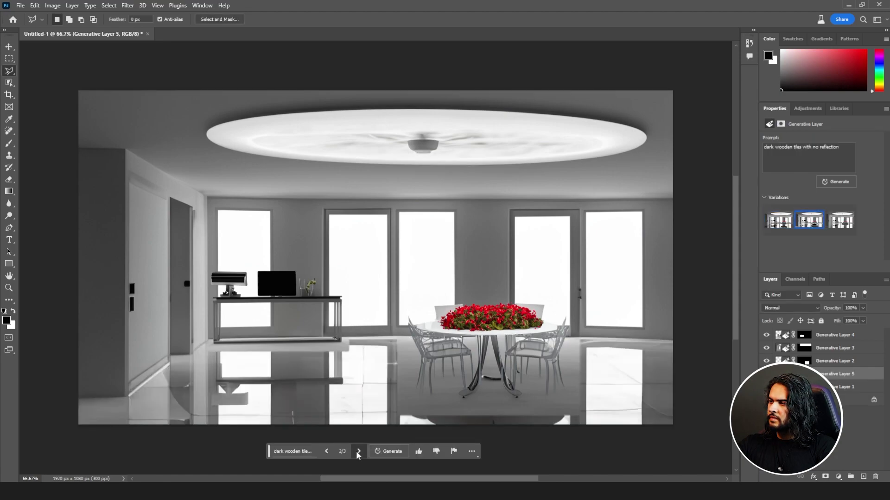
{"action": "left_click", "coordinate": [359, 452]}
Regenerate the floor from the edited prompt and toggle the table layer to inspect it.
{"action": "left_click", "coordinate": [308, 452]}
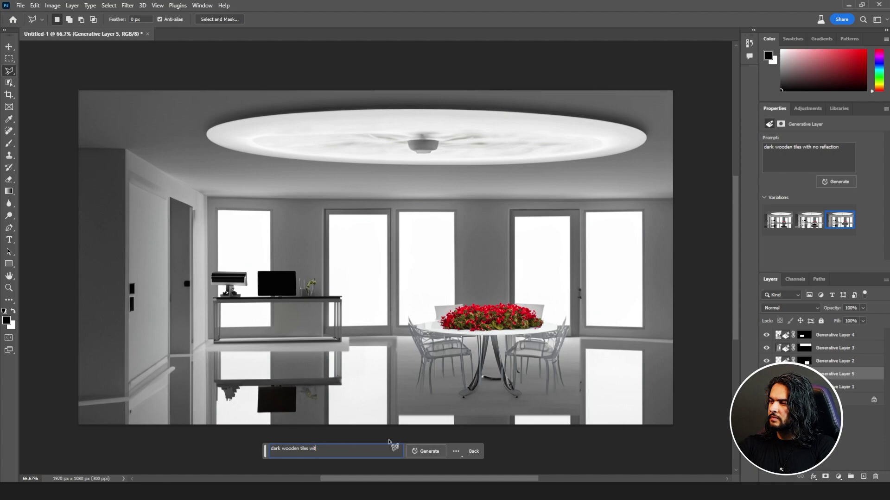
{"action": "left_click", "coordinate": [425, 451]}
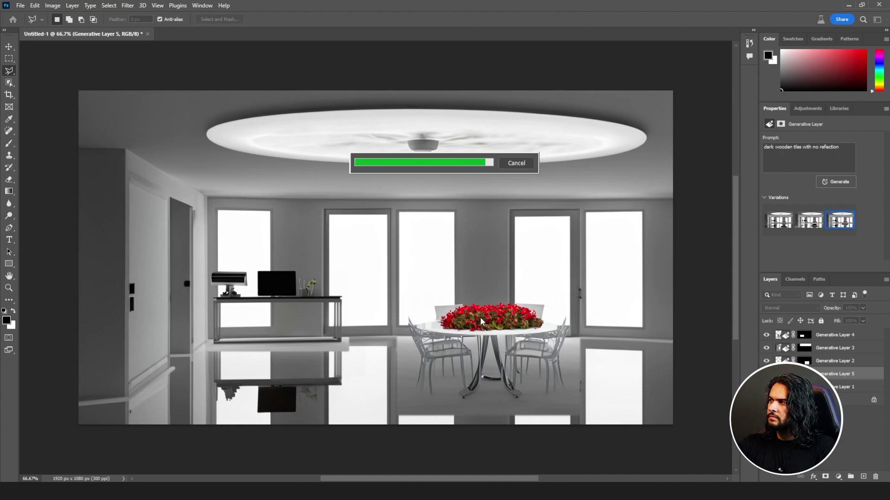
{"action": "left_click", "coordinate": [766, 361]}
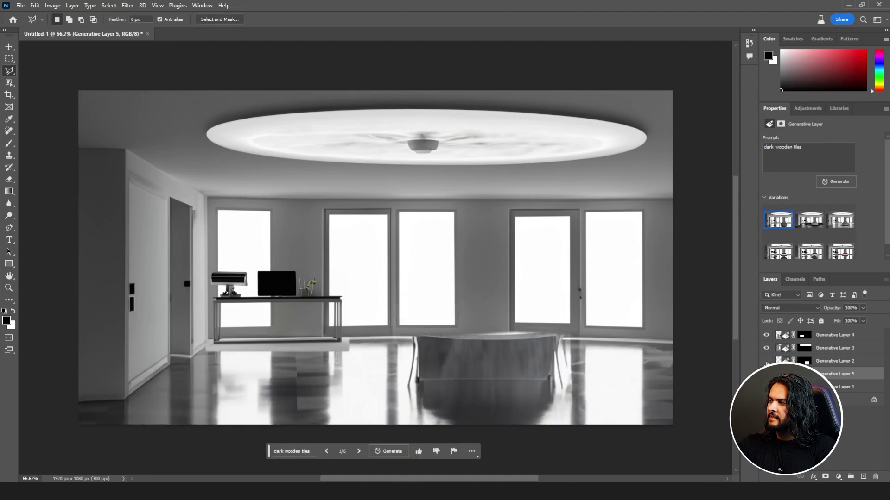
{"action": "left_click", "coordinate": [765, 361]}
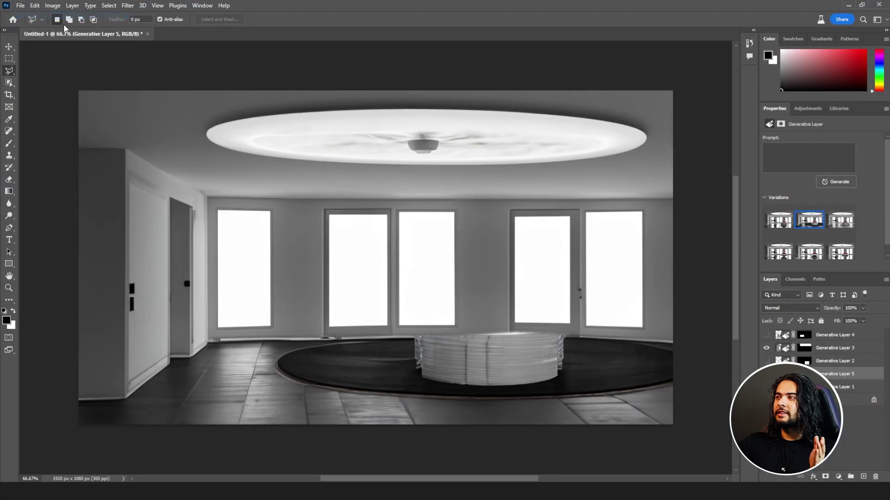
In a new 1920×1080 document, fill the top band with 'cloudy sky with sun reflection', variation 3/3.
{"action": "key", "text": "Return"}
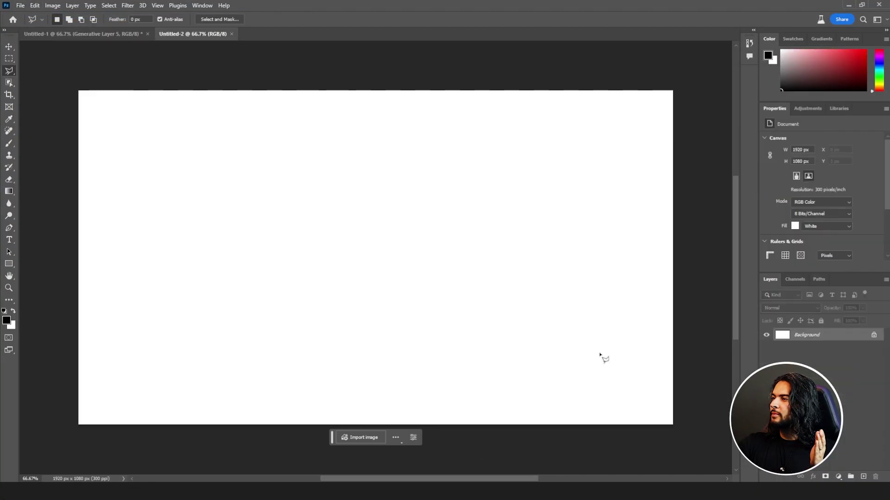
{"action": "left_click", "coordinate": [9, 60]}
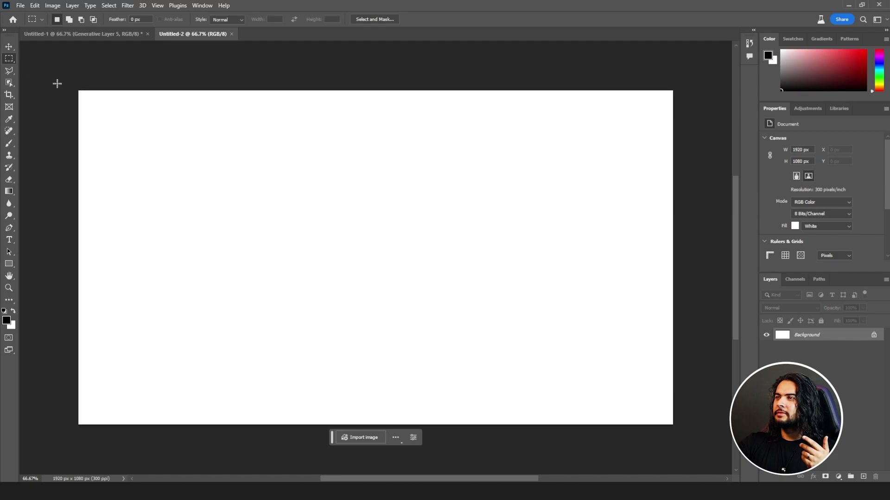
{"action": "left_click_drag", "start_coordinate": [56, 84], "coordinate": [714, 205]}
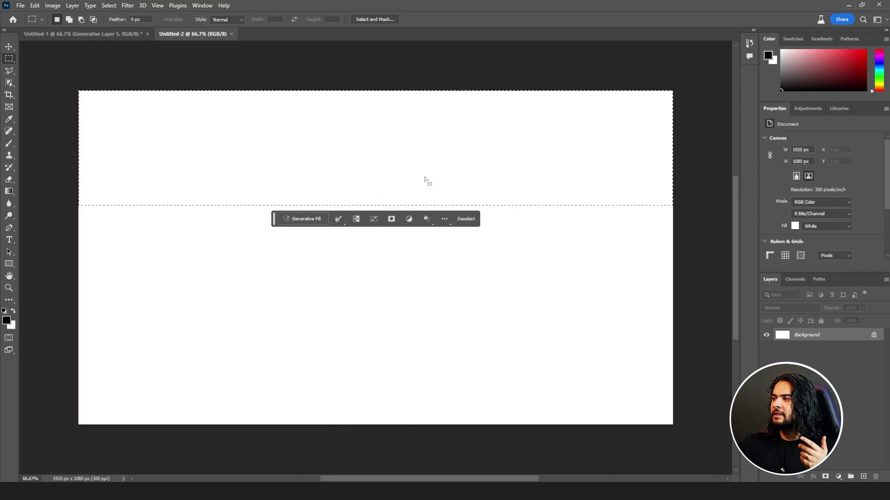
{"action": "left_click", "coordinate": [306, 216]}
{"action": "type", "text": "cloudy sky with sun reflec"}
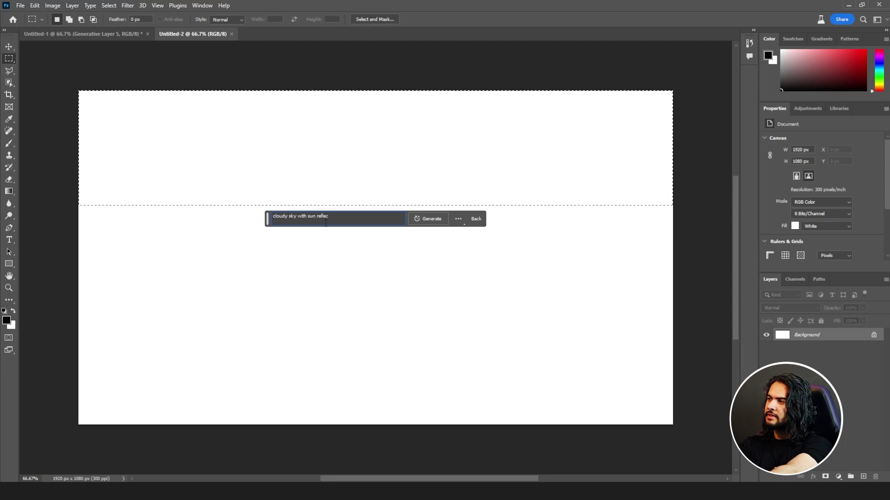
{"action": "left_click", "coordinate": [444, 221]}
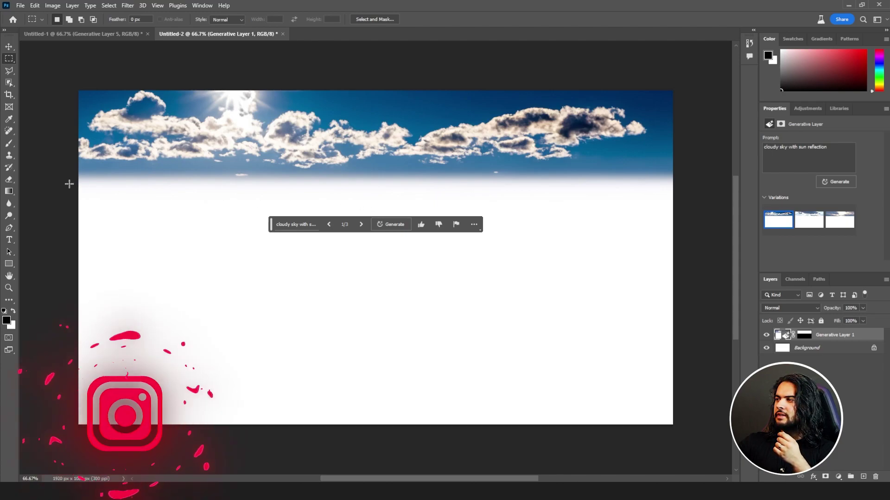
{"action": "left_click", "coordinate": [361, 224]}
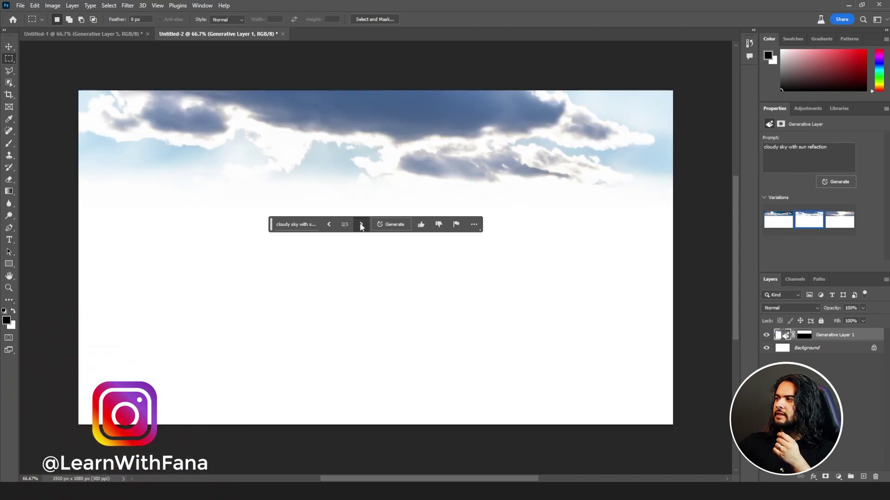
{"action": "left_click", "coordinate": [361, 224]}
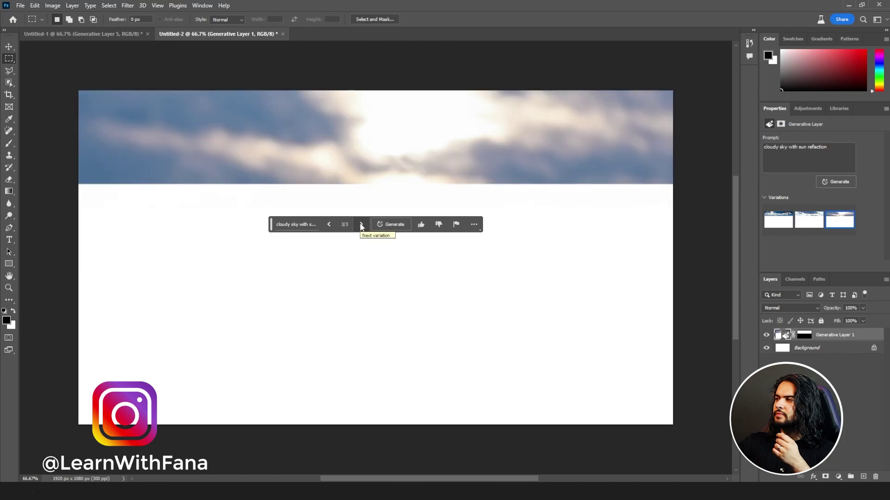
Select the area below the sky and fill it with 'ocean'.
{"action": "left_click_drag", "start_coordinate": [80, 183], "coordinate": [731, 447]}
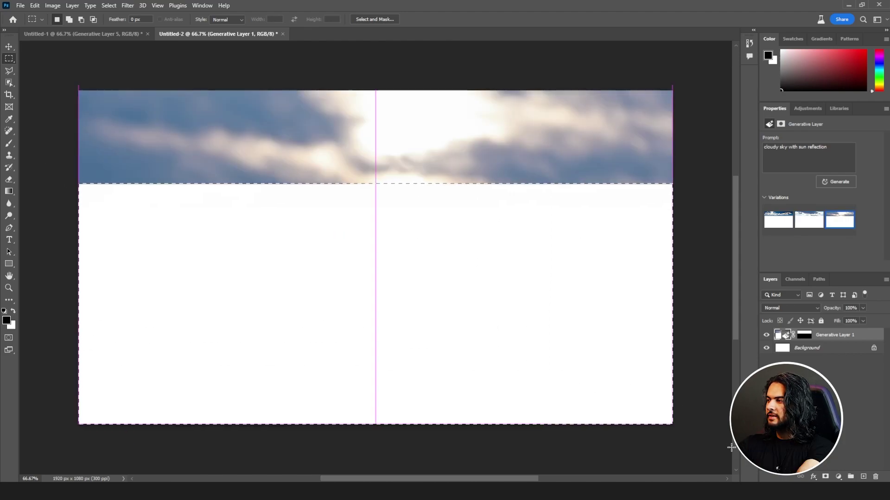
{"action": "left_click", "coordinate": [295, 436]}
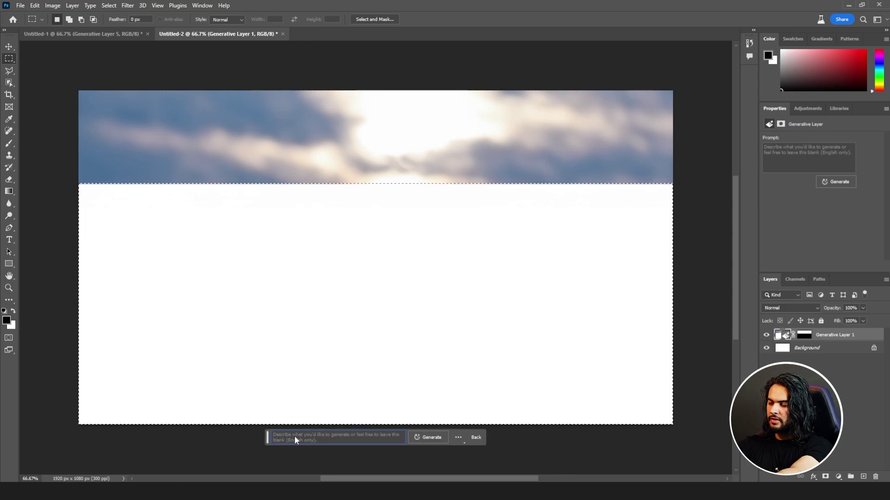
{"action": "type", "text": "ocean"}
{"action": "key", "text": "Return"}
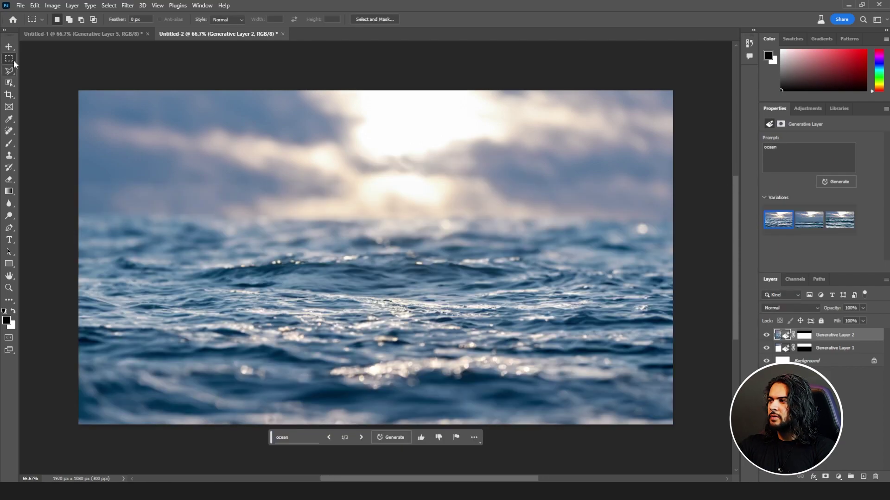
Generate a boat in the centre of the canvas and choose the motorboat variation.
{"action": "left_click_drag", "start_coordinate": [327, 132], "coordinate": [536, 418]}
{"action": "left_click", "coordinate": [366, 430]}
{"action": "left_click", "coordinate": [486, 431]}
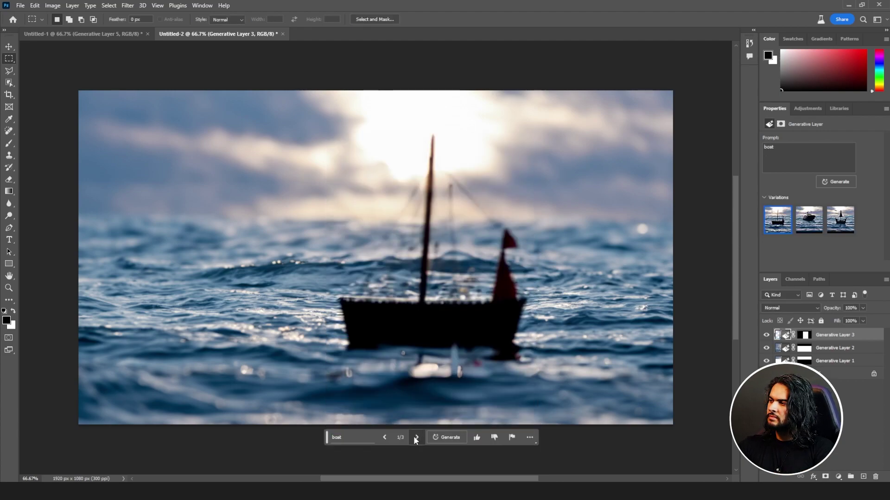
{"action": "left_click", "coordinate": [415, 438]}
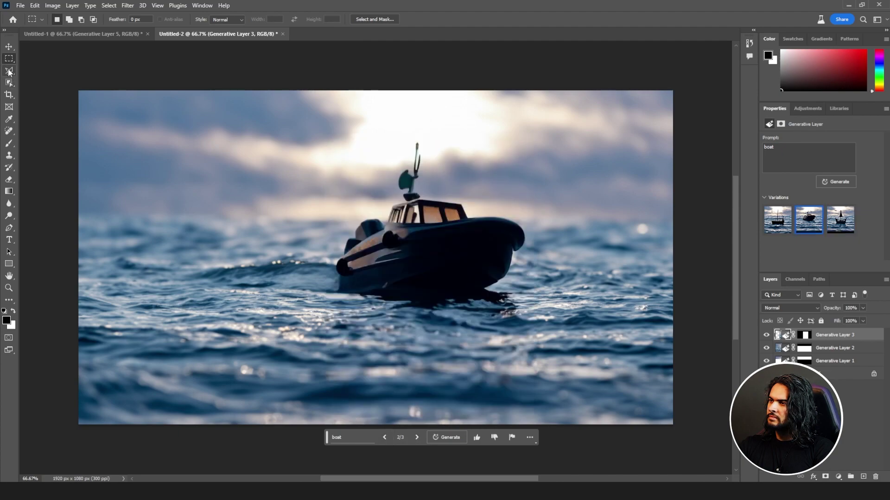
Lasso an area of the upper-left sky and start a generative fill there.
{"action": "left_click_drag", "start_coordinate": [9, 72], "coordinate": [35, 73]}
{"action": "mouse_move", "coordinate": [139, 231]}
{"action": "left_mouse_down"}
{"action": "mouse_move", "coordinate": [87, 123]}
{"action": "mouse_move", "coordinate": [78, 254]}
{"action": "left_mouse_up"}
{"action": "left_click", "coordinate": [65, 278]}
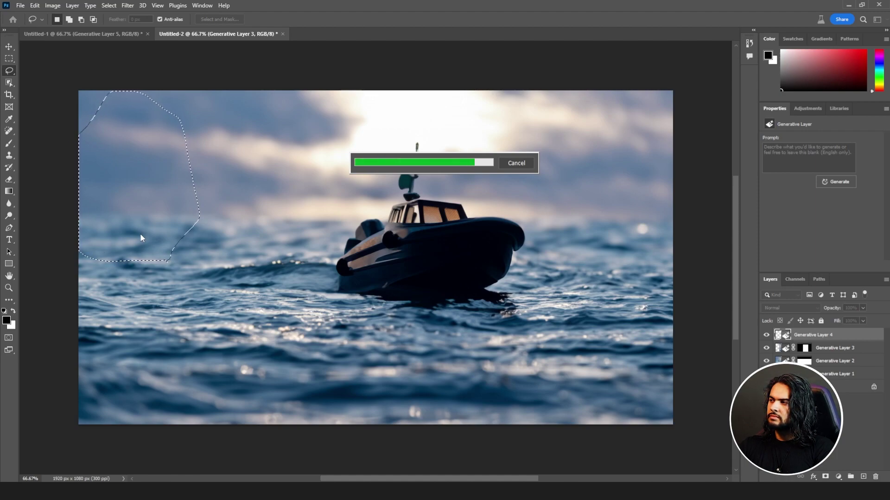
Compare the lighthouse variations, then remove the lighthouse generation.
{"action": "left_click", "coordinate": [126, 279]}
{"action": "left_click", "coordinate": [94, 279]}
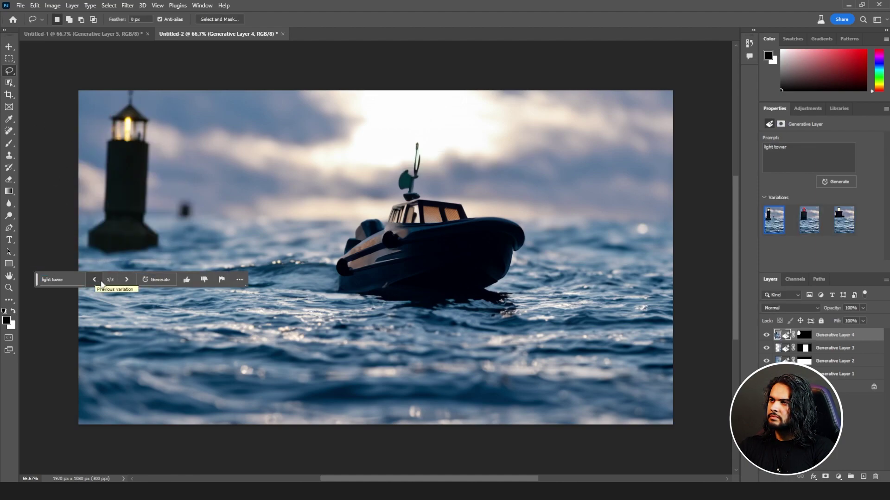
{"action": "key", "text": "Delete"}
Generative-fill the upper-left sky with prompt 'beach with a sunlight', keeping variation 3/3 with two sailboats.
{"action": "mouse_move", "coordinate": [36, 76]}
{"action": "left_mouse_down"}
{"action": "mouse_move", "coordinate": [275, 229]}
{"action": "mouse_move", "coordinate": [74, 299]}
{"action": "left_mouse_up"}
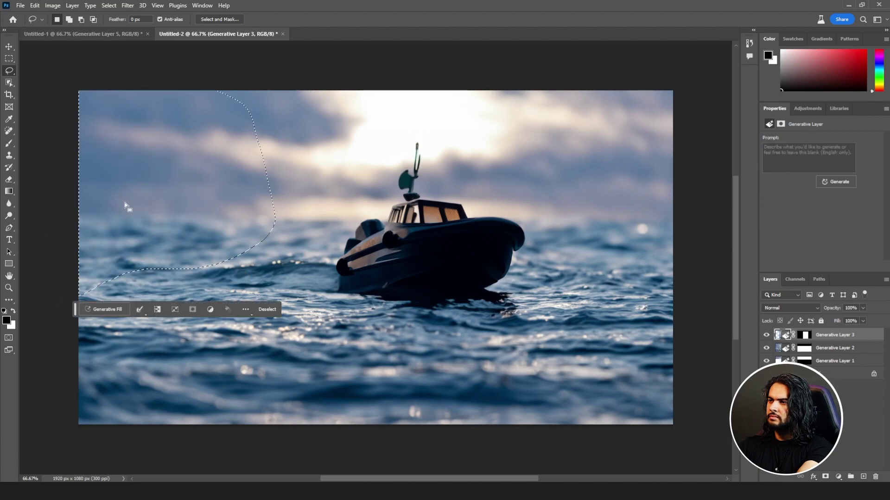
{"action": "left_click", "coordinate": [107, 309]}
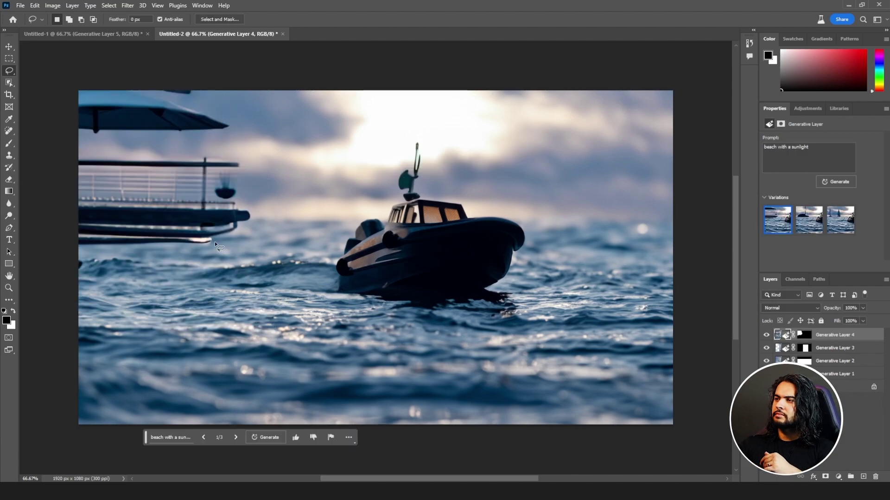
{"action": "left_click", "coordinate": [236, 437]}
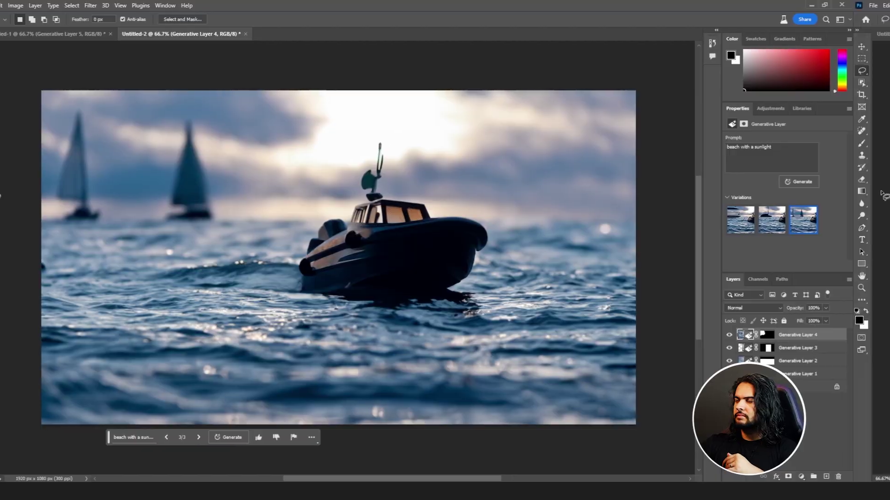